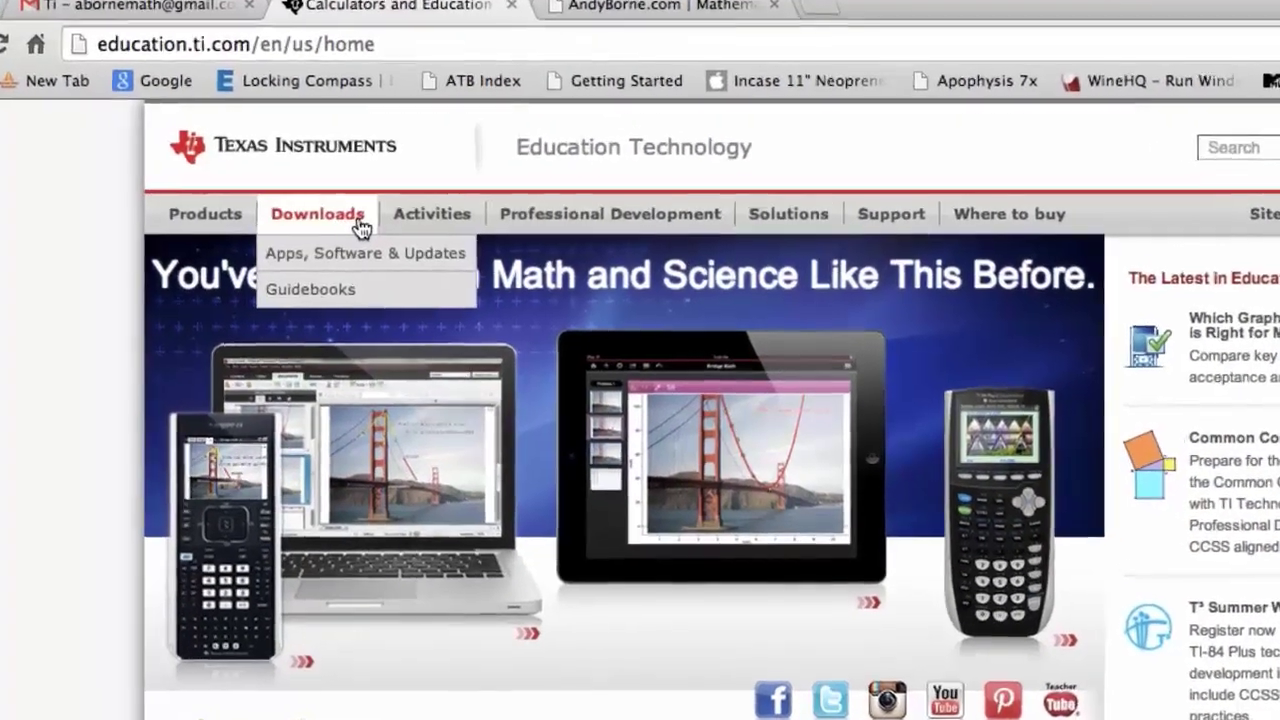
Filter the TI Education downloads by Computer Software and scroll through the results.
click(362, 253)
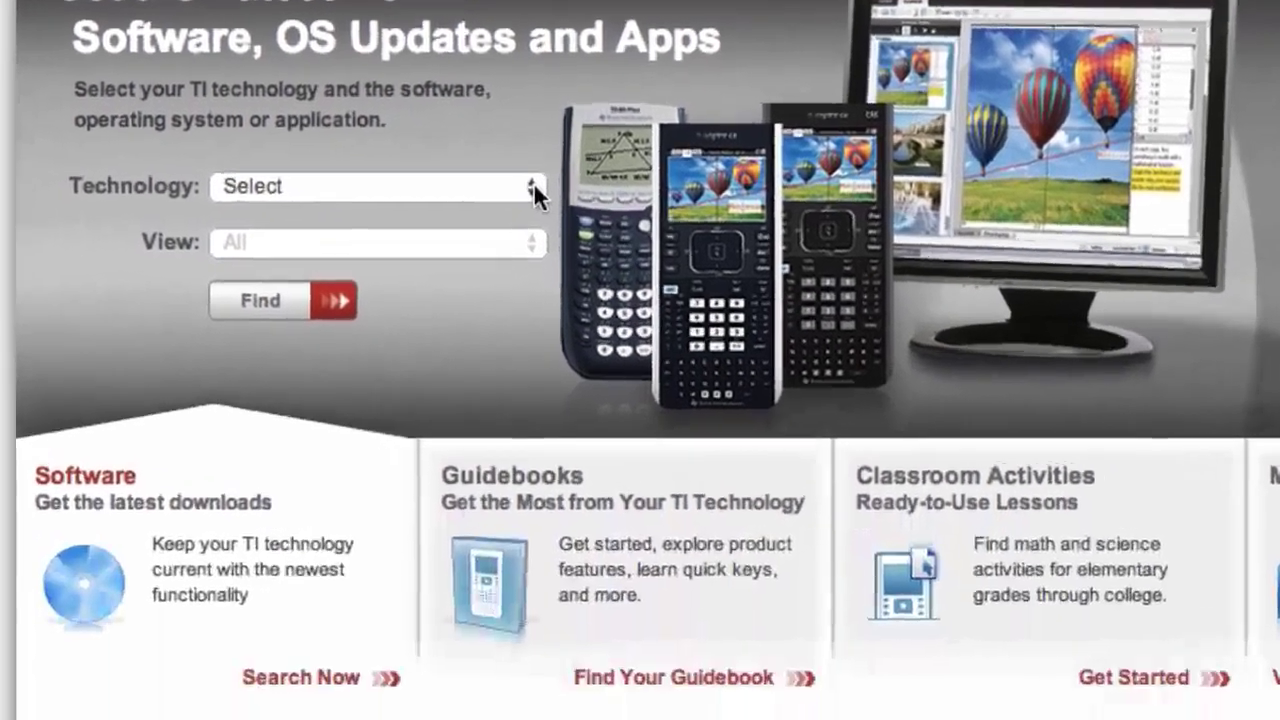
click(534, 452)
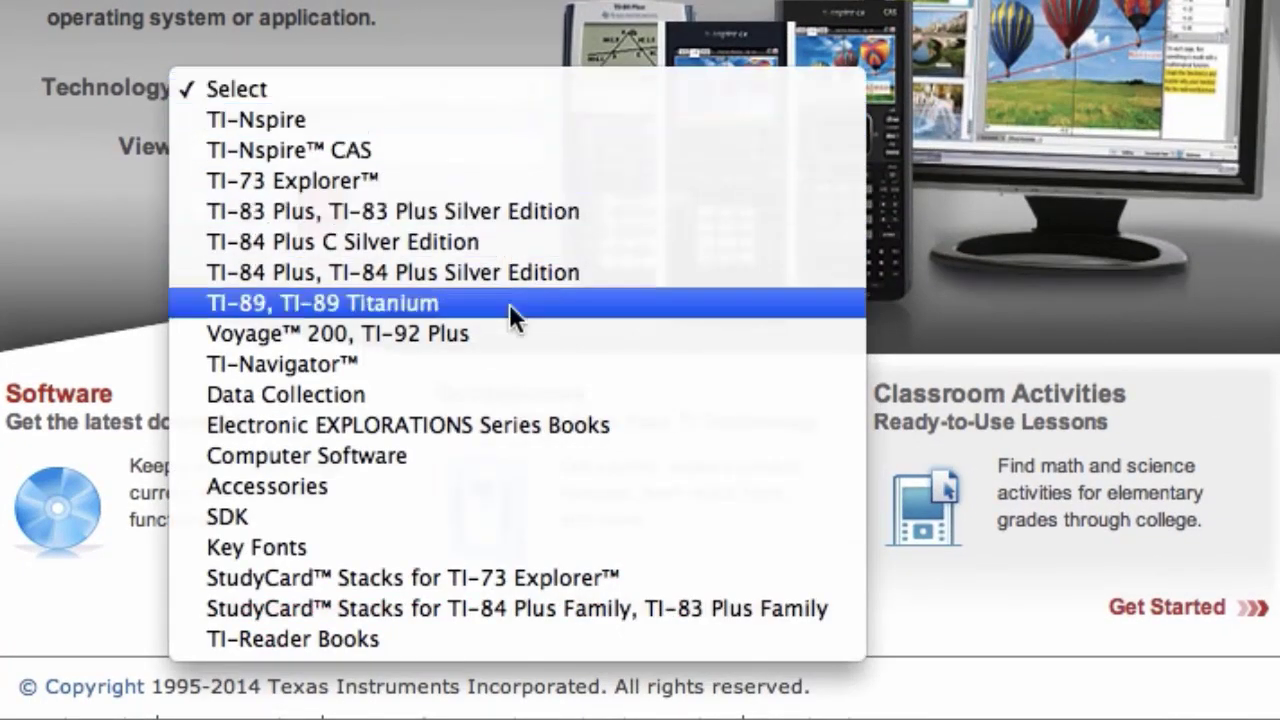
click(487, 456)
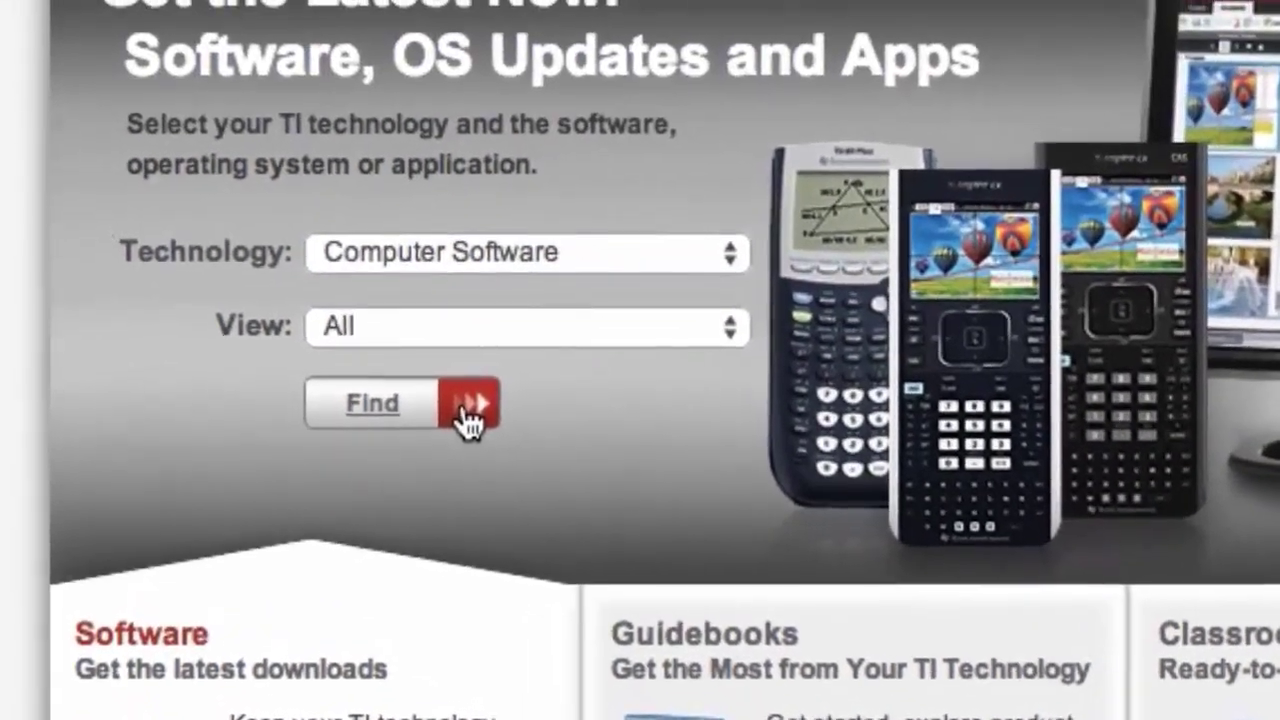
click(470, 410)
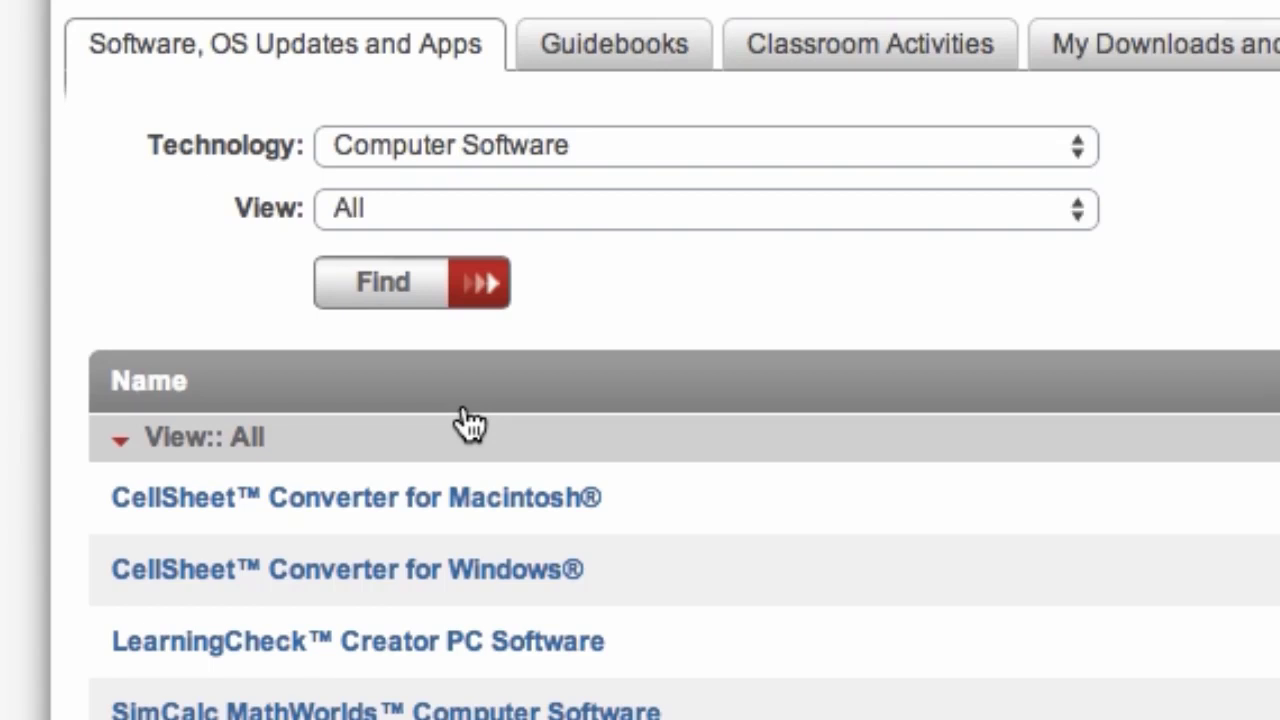
scroll(468, 424, down, 3)
scroll(468, 424, down, 3)
scroll(468, 424, down, 5)
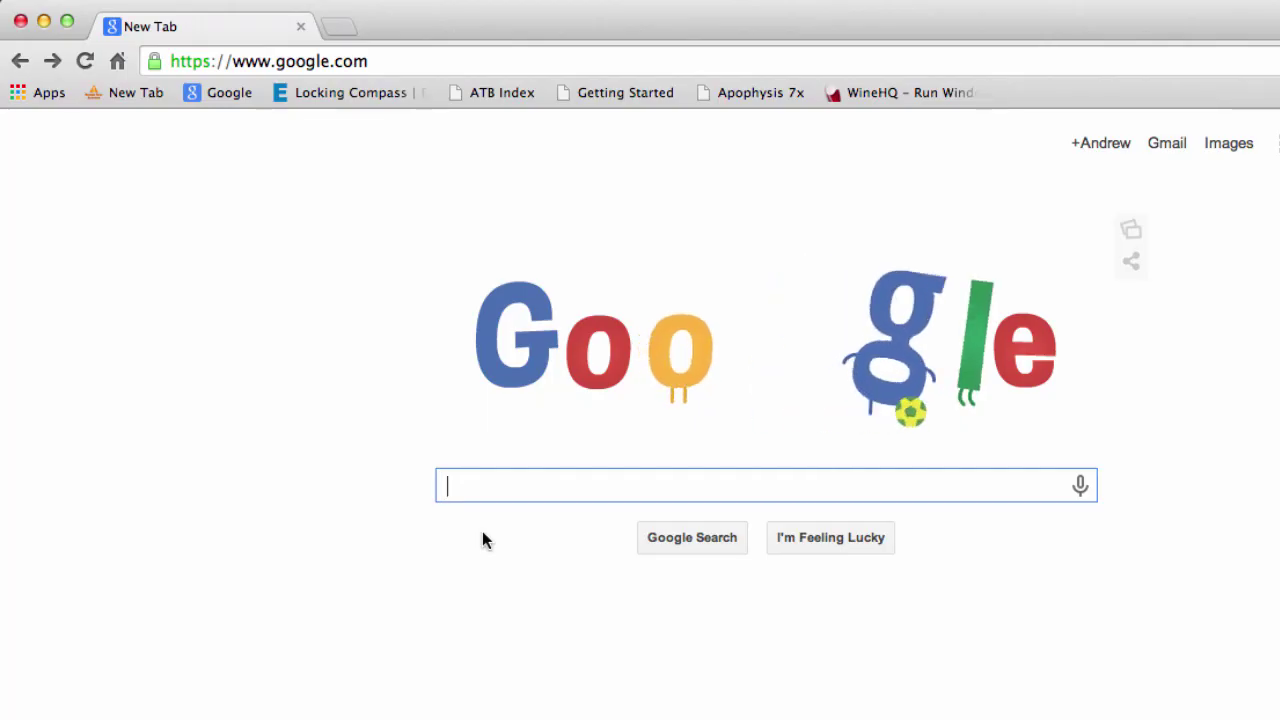
Search 'andy borne math', open AndyBorne.com, and download the TI-84 Quadratic Equations file.
text(andy borne)
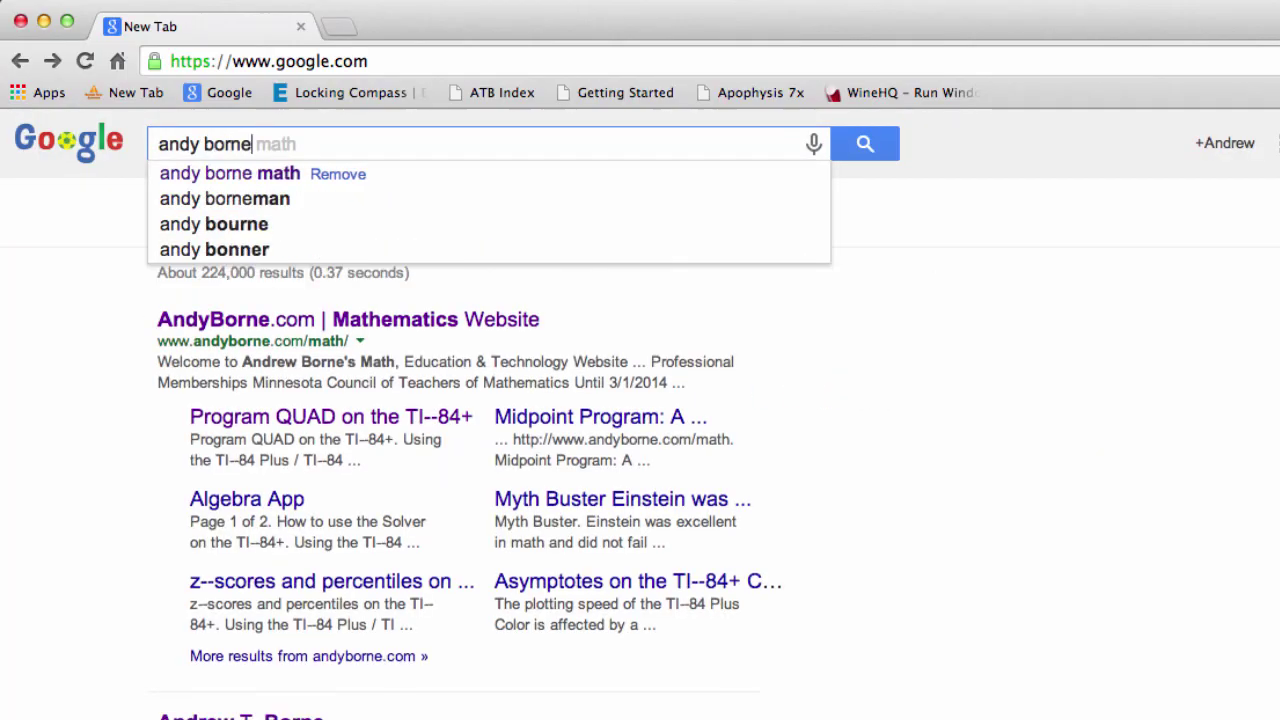
text( math)
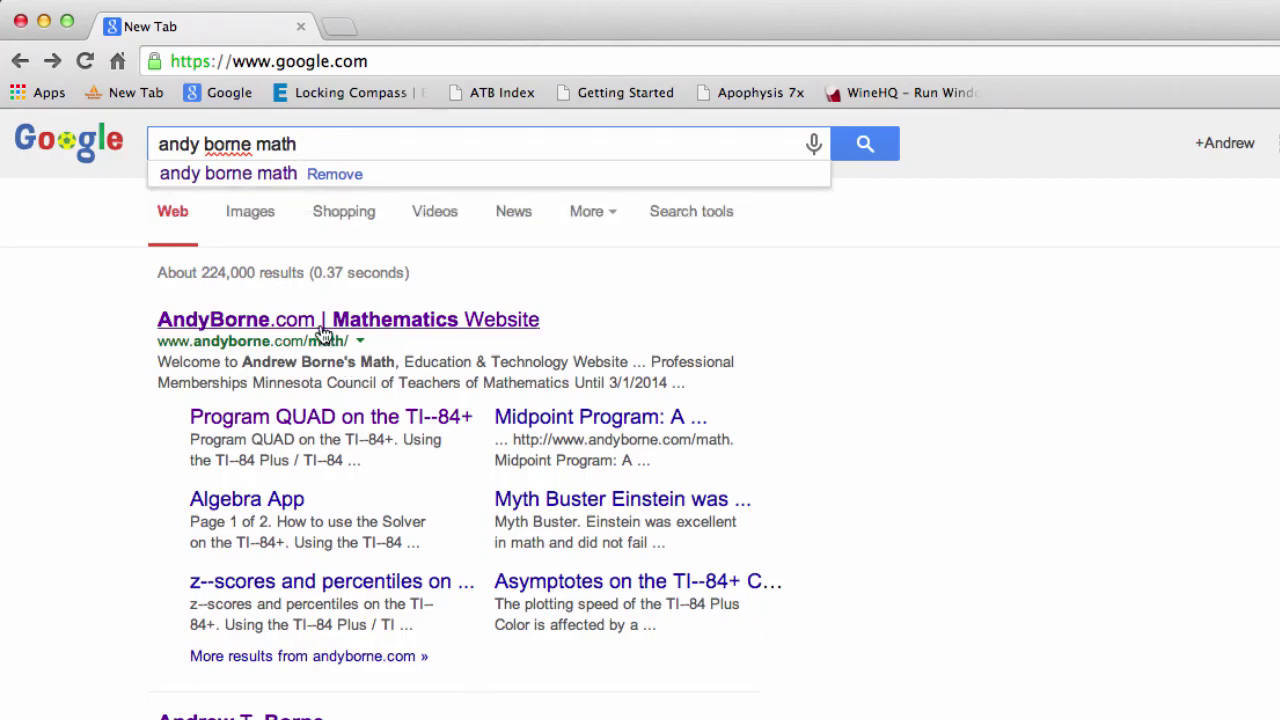
click(214, 321)
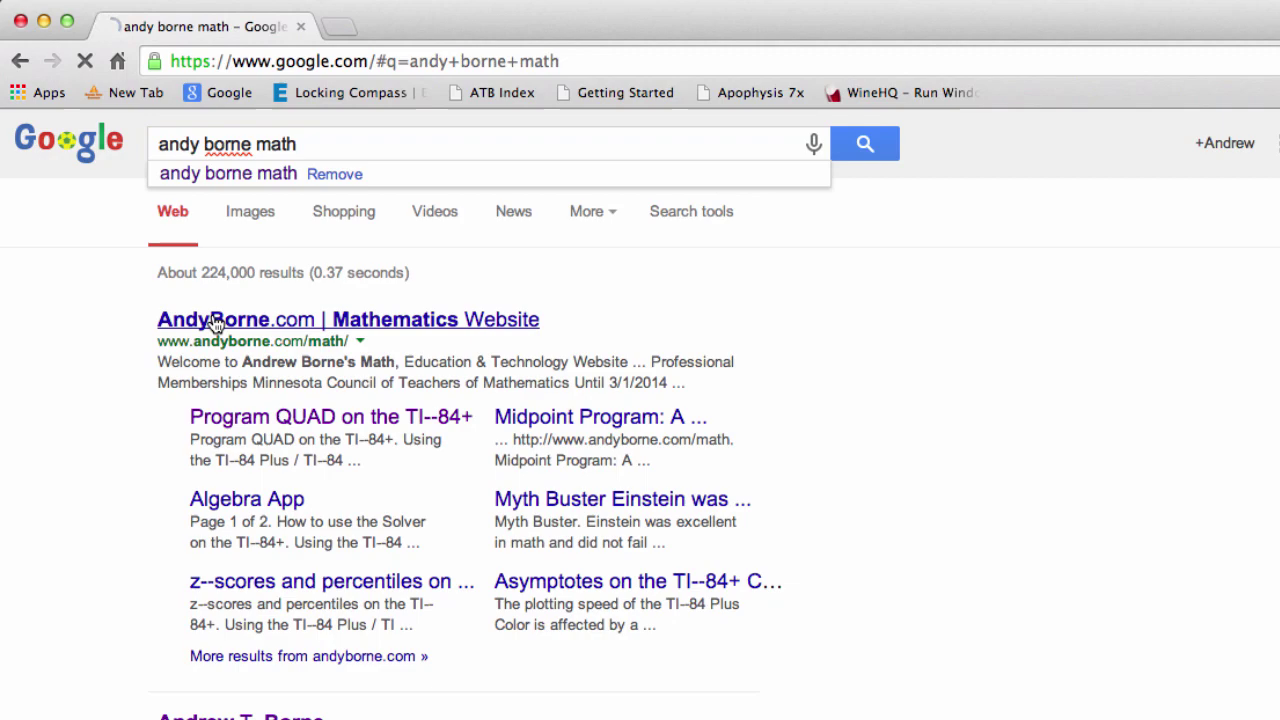
scroll(943, 567, down, 3)
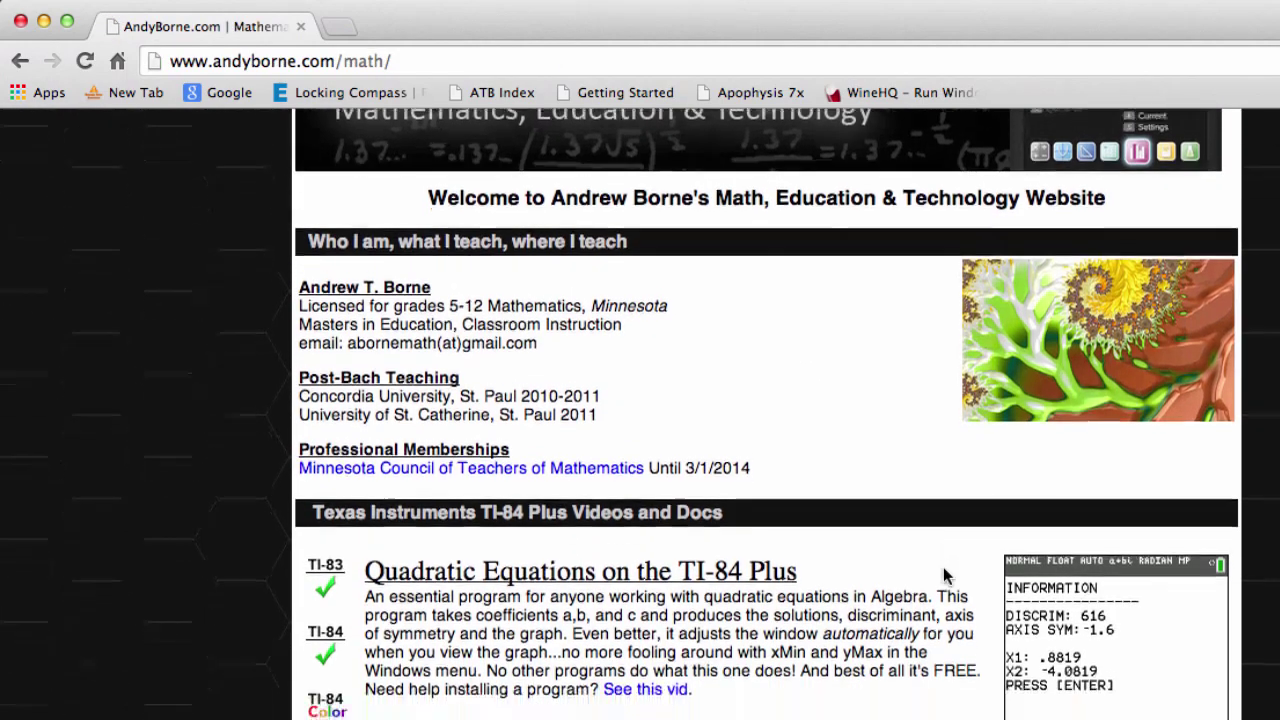
scroll(943, 567, down, 3)
scroll(943, 567, down, 2)
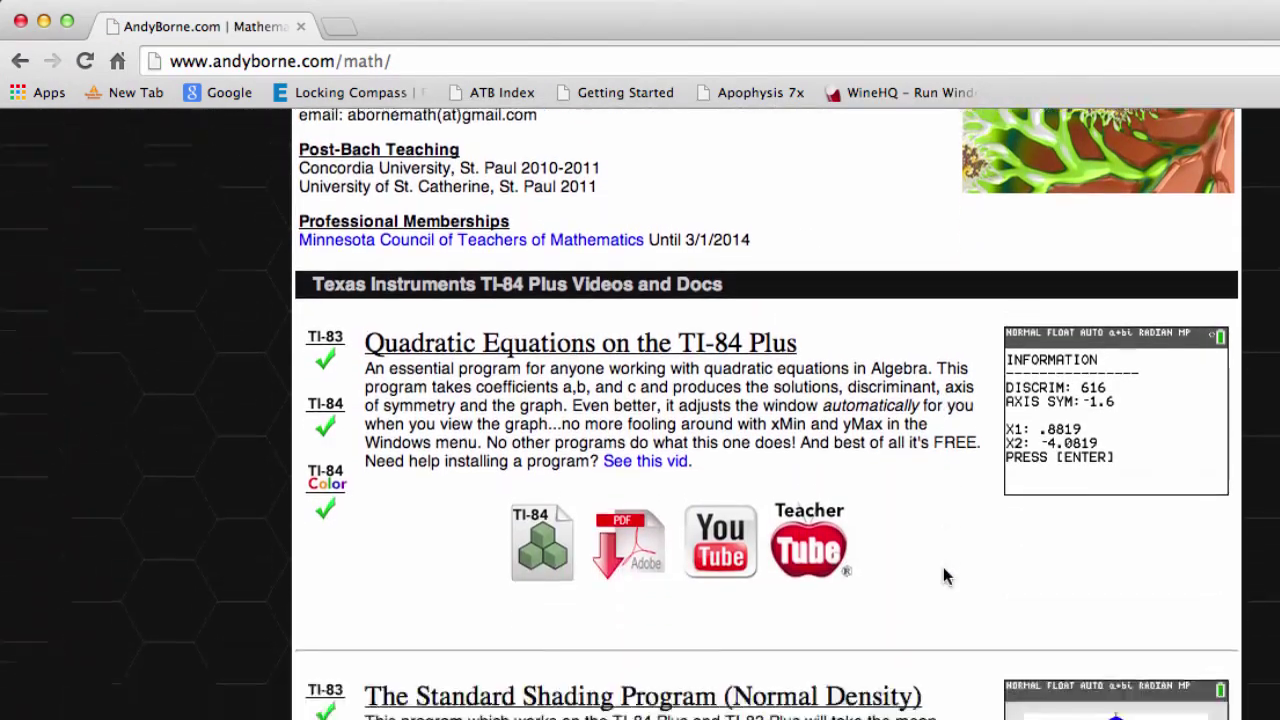
scroll(943, 567, down, 2)
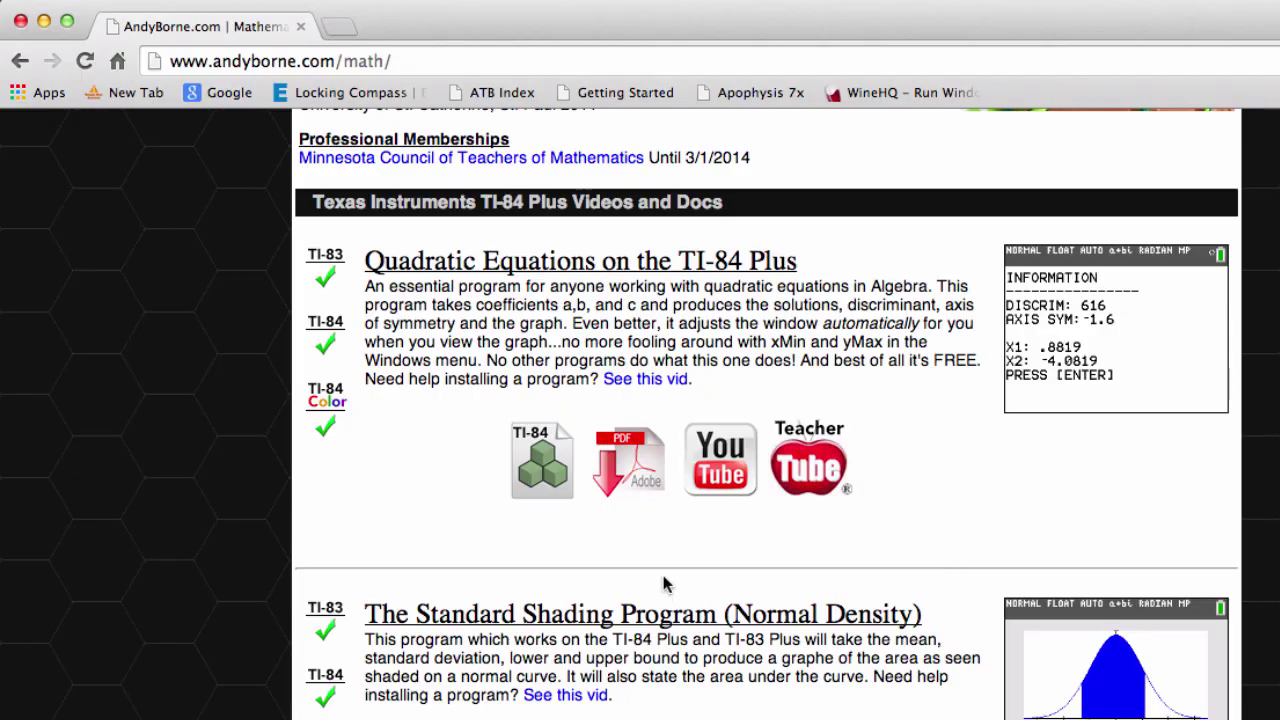
click(541, 465)
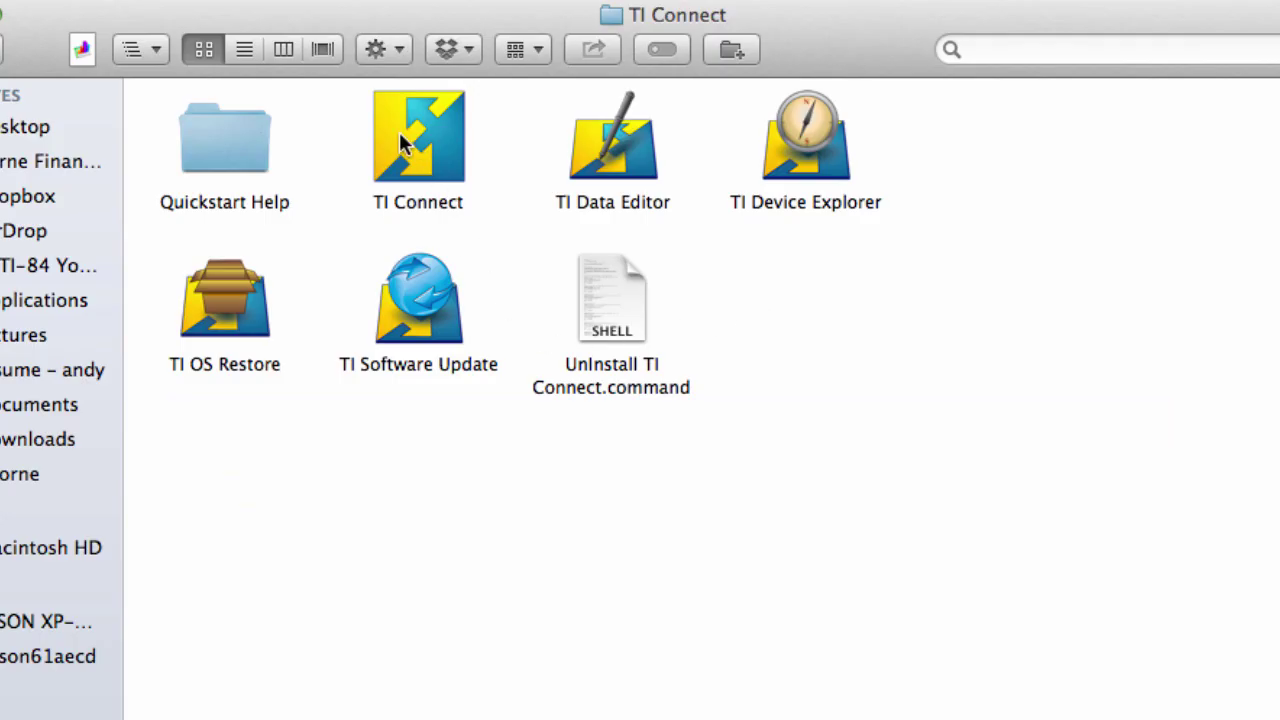
Start TI Connect and launch TI Device Explorer to detect the TI-84 Plus C Silver Edition.
double_click(399, 132)
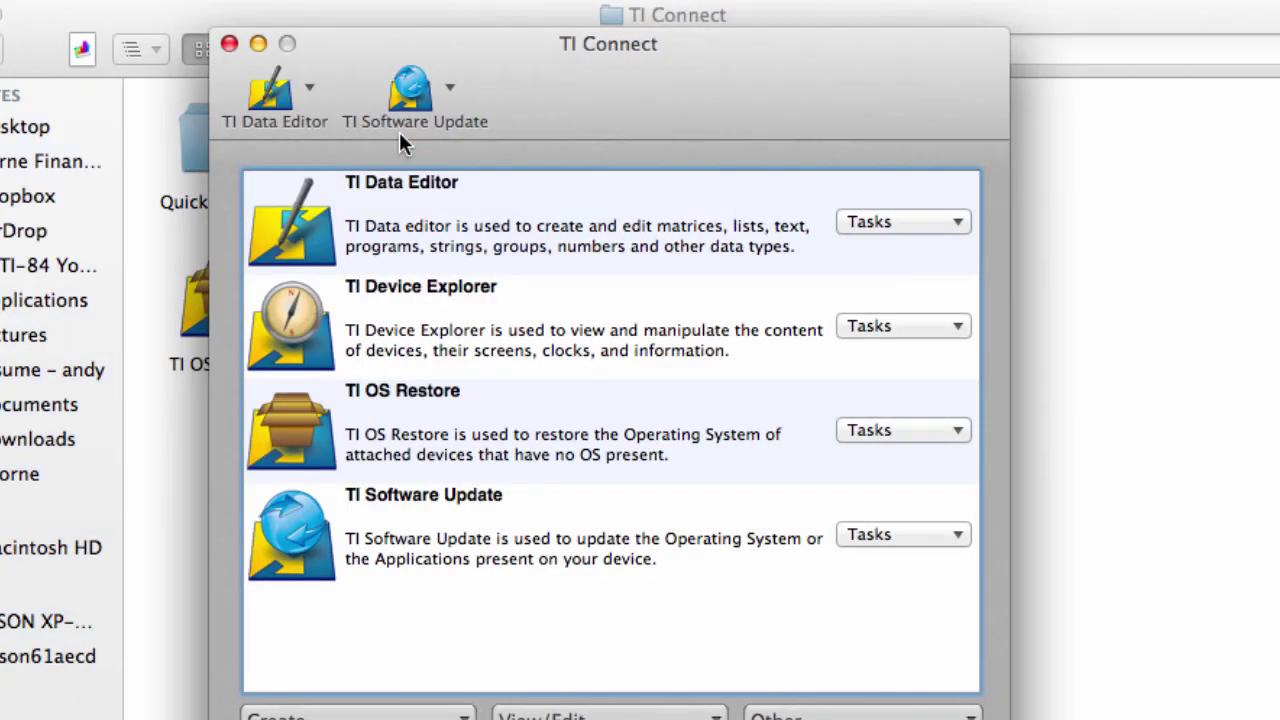
click(536, 315)
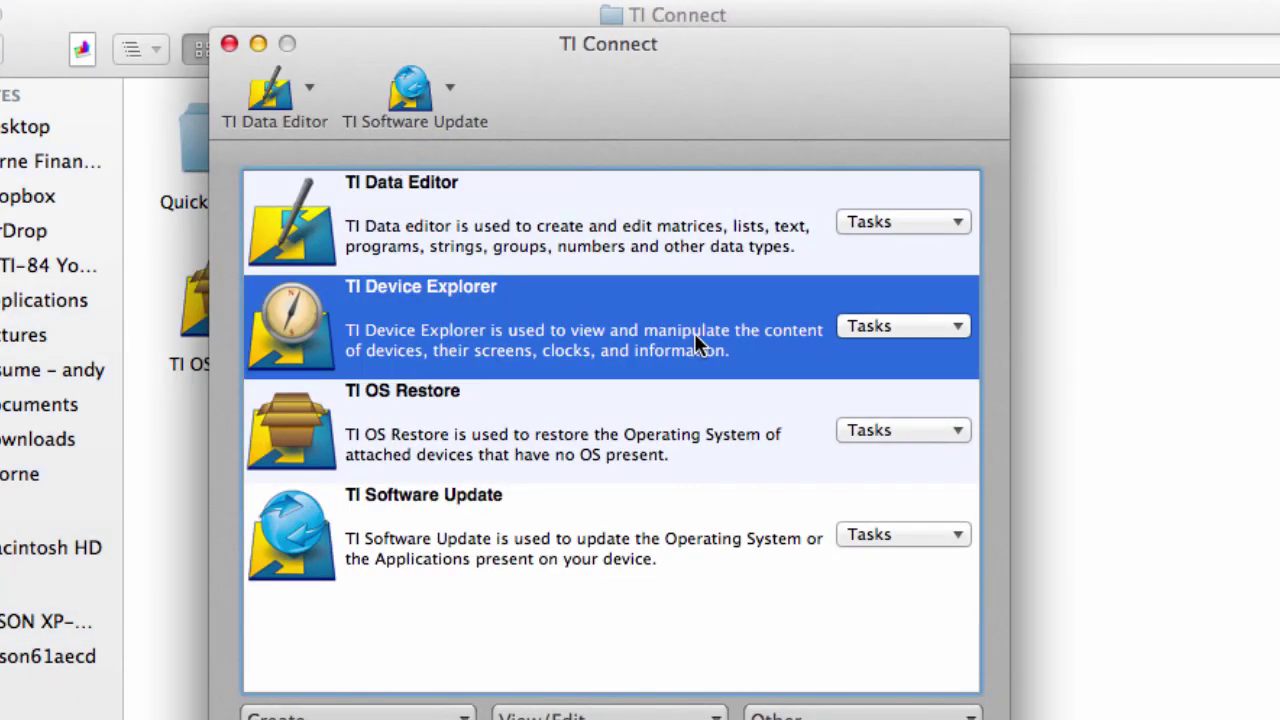
double_click(412, 337)
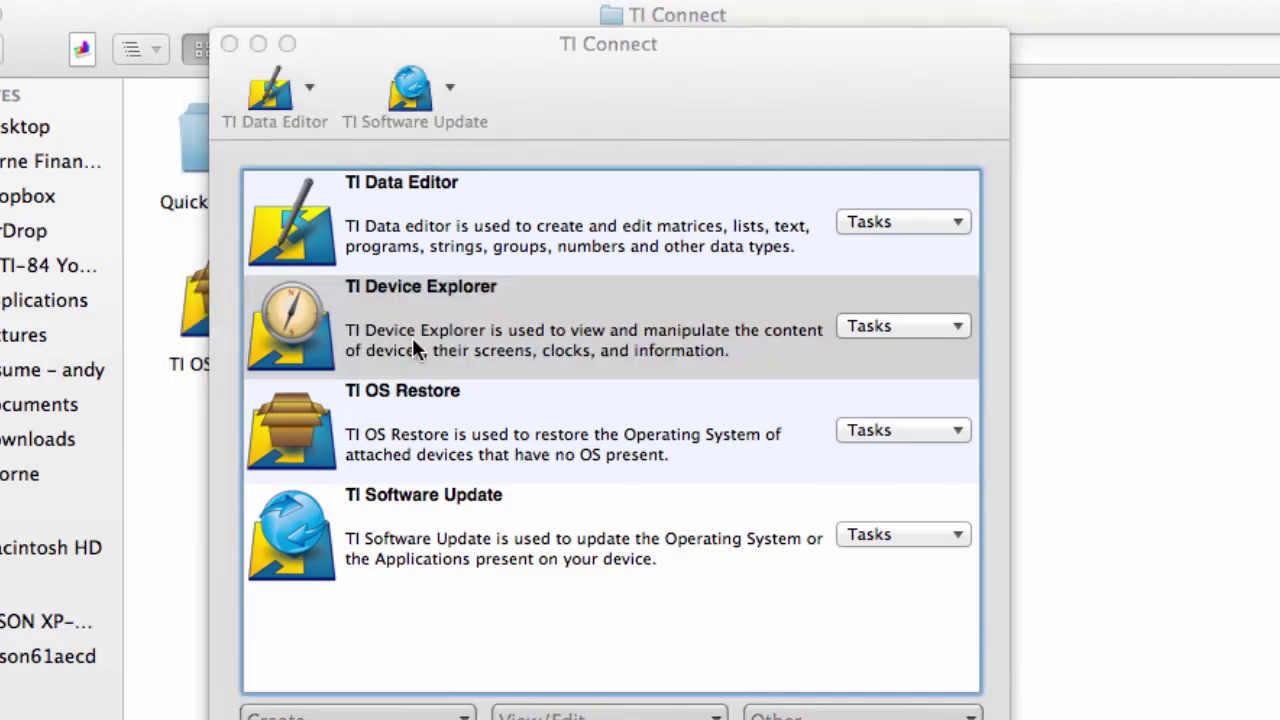
click(414, 341)
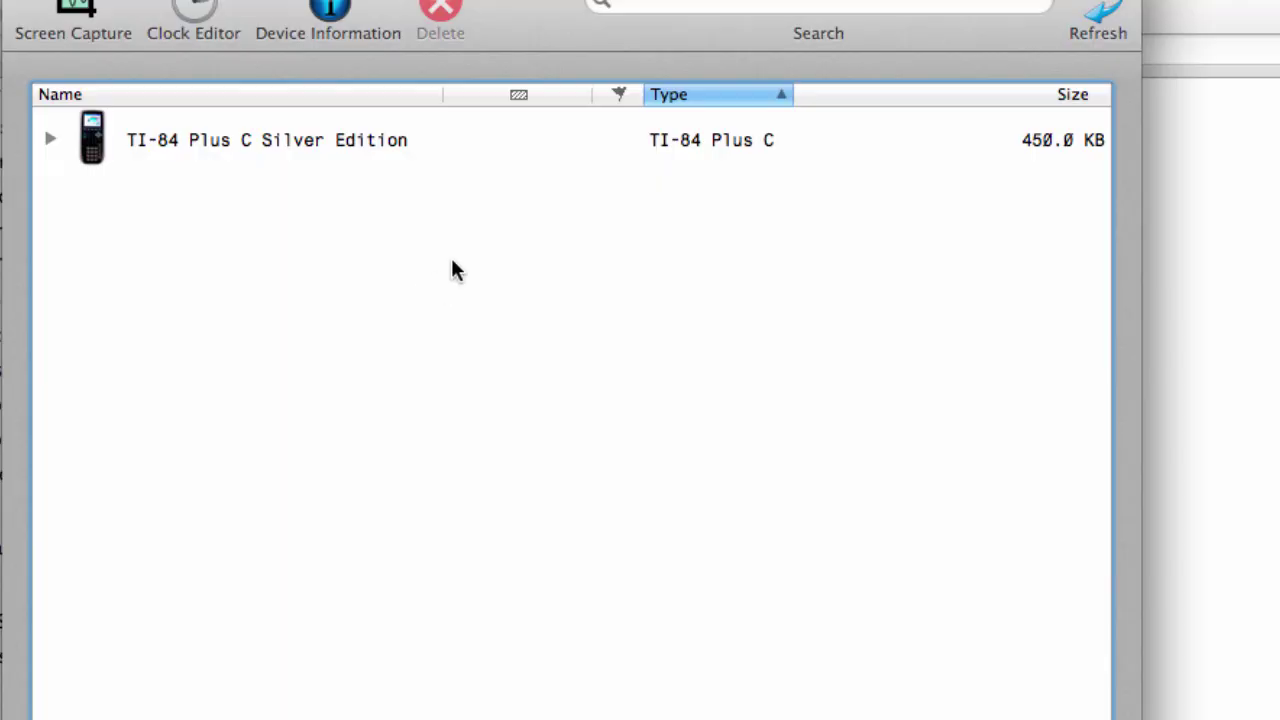
Move the window aside, expand the TI-84 Plus C, and scroll to programs like BINOM and STDSHADE.
drag(501, 1, 605, 3)
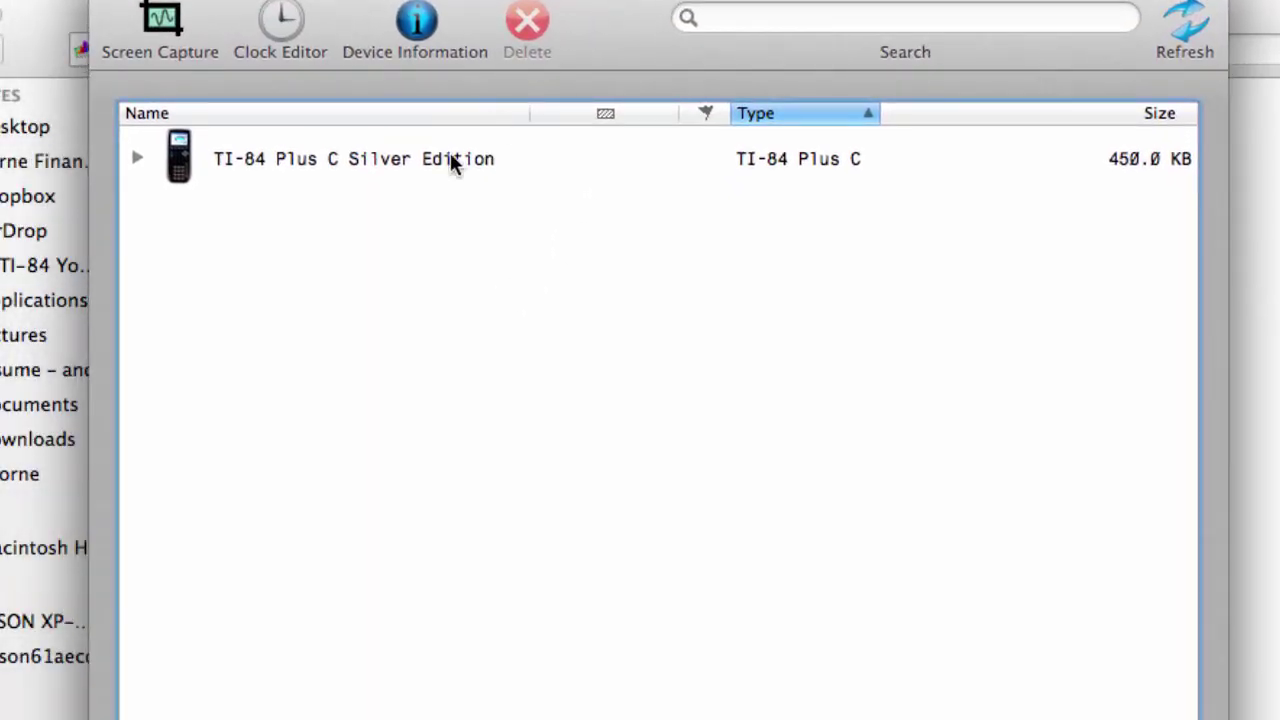
click(137, 163)
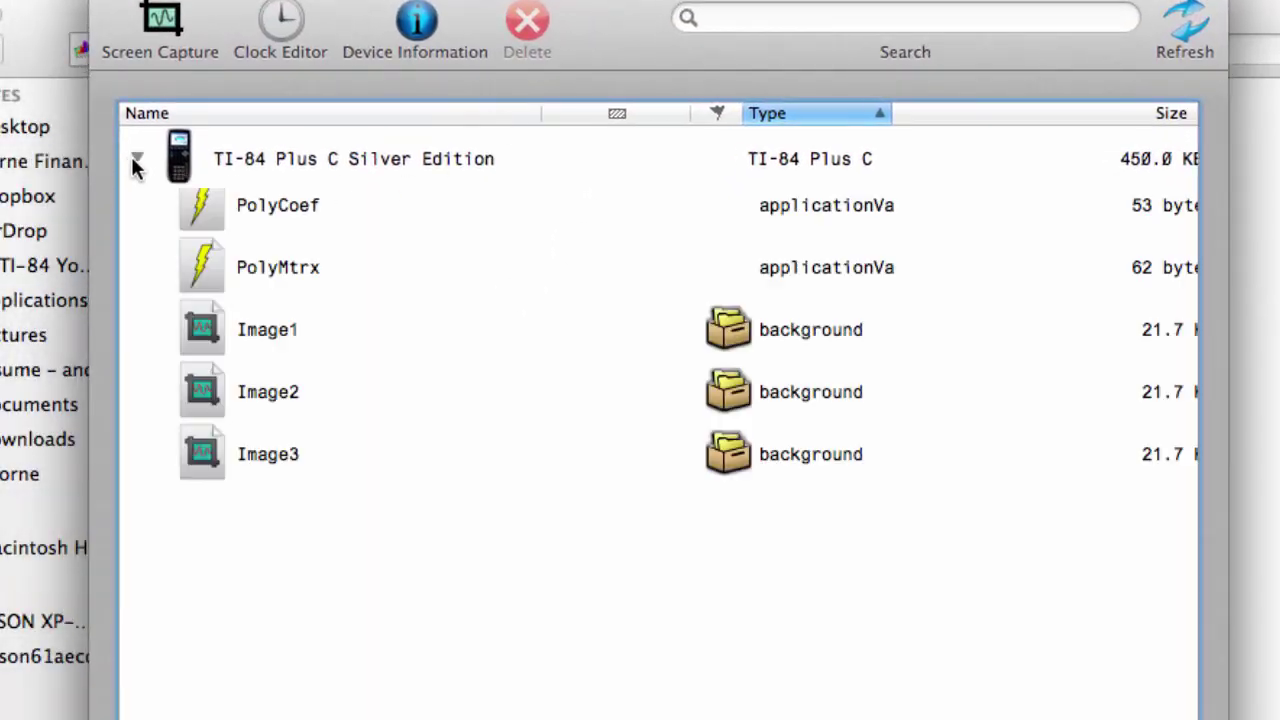
scroll(249, 503, down, 3)
scroll(249, 503, down, 1)
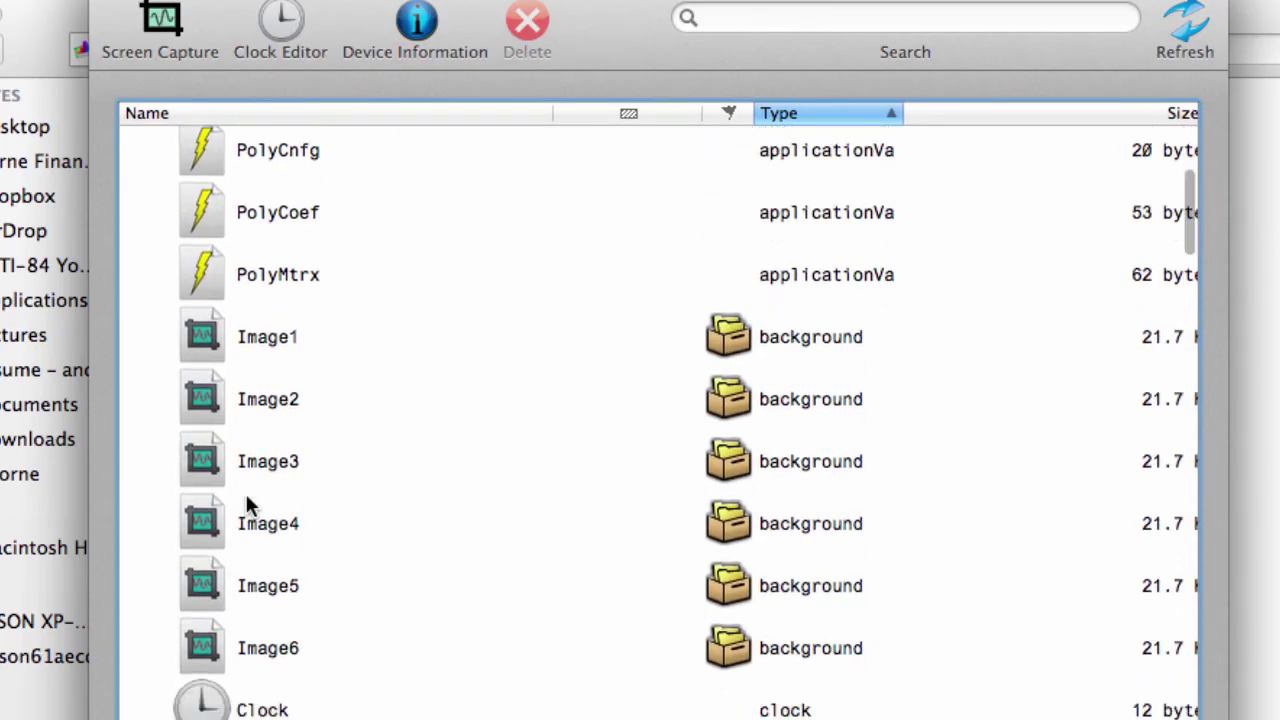
scroll(249, 503, down, 5)
scroll(249, 503, down, 5)
scroll(249, 503, down, 5)
scroll(249, 503, down, 5)
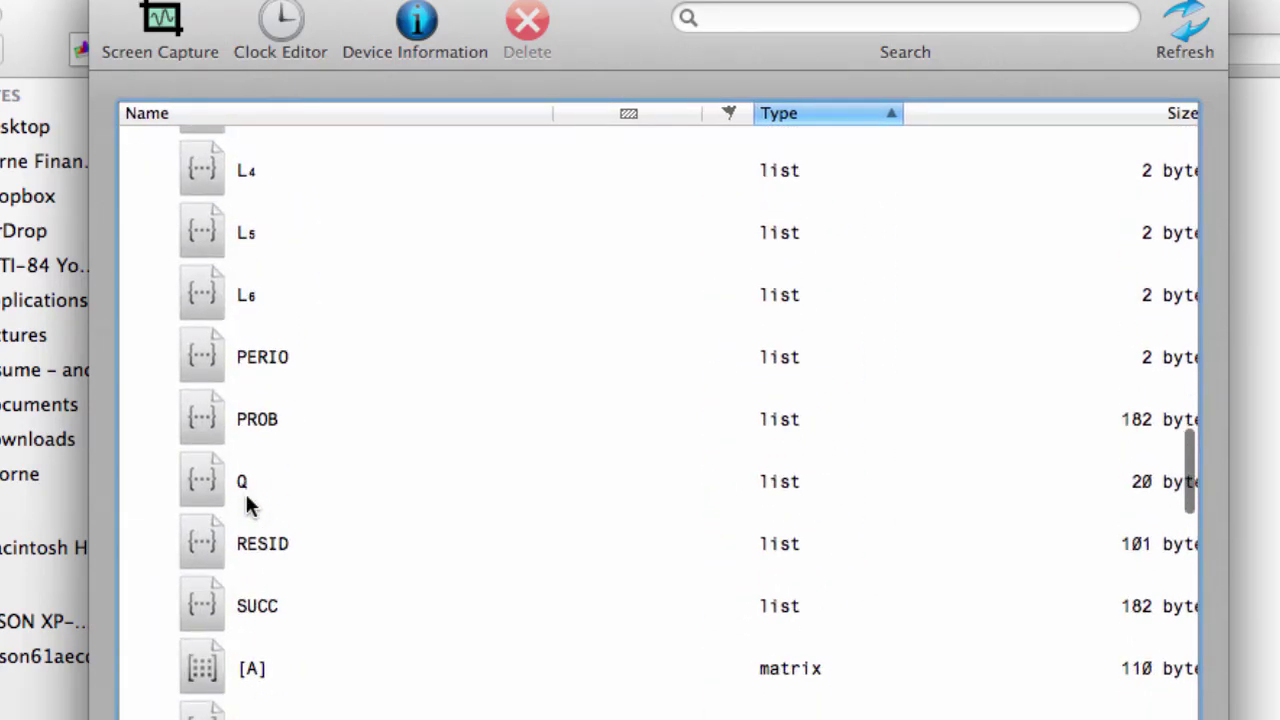
scroll(249, 503, down, 5)
scroll(249, 503, down, 5)
scroll(249, 503, down, 5)
scroll(249, 505, down, 5)
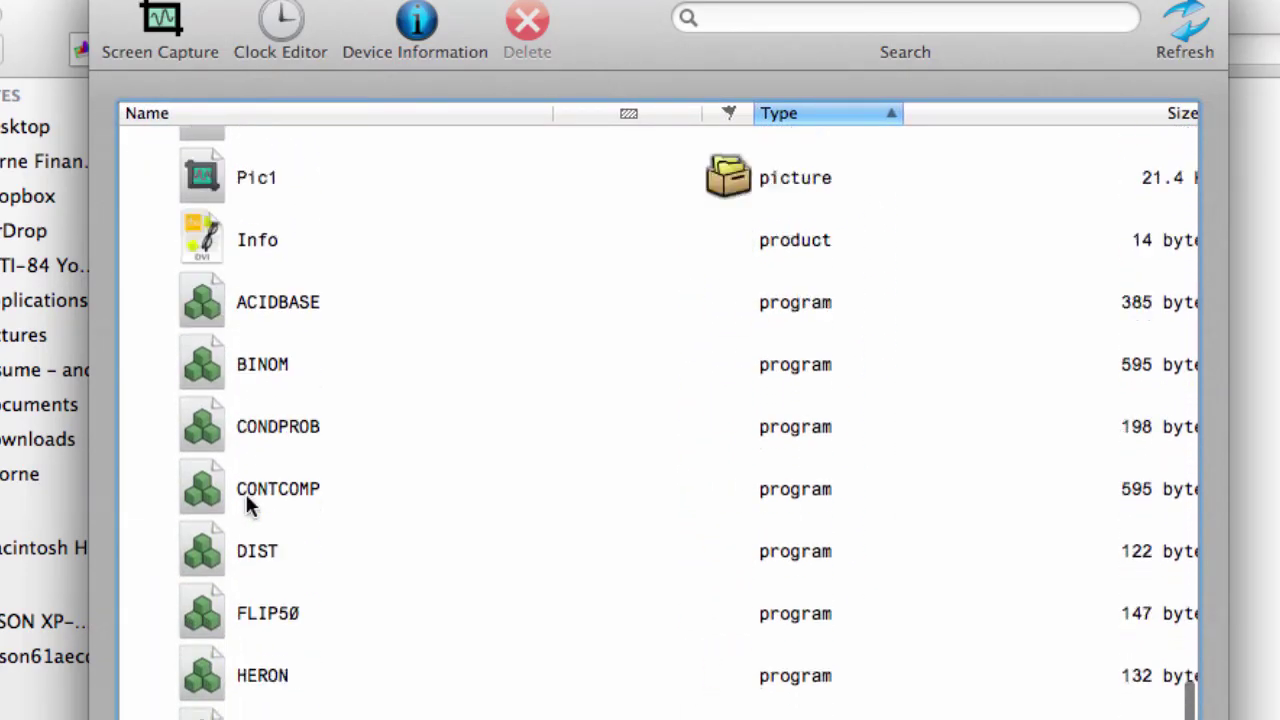
scroll(249, 505, down, 2)
scroll(249, 505, up, 1)
scroll(249, 505, down, 1)
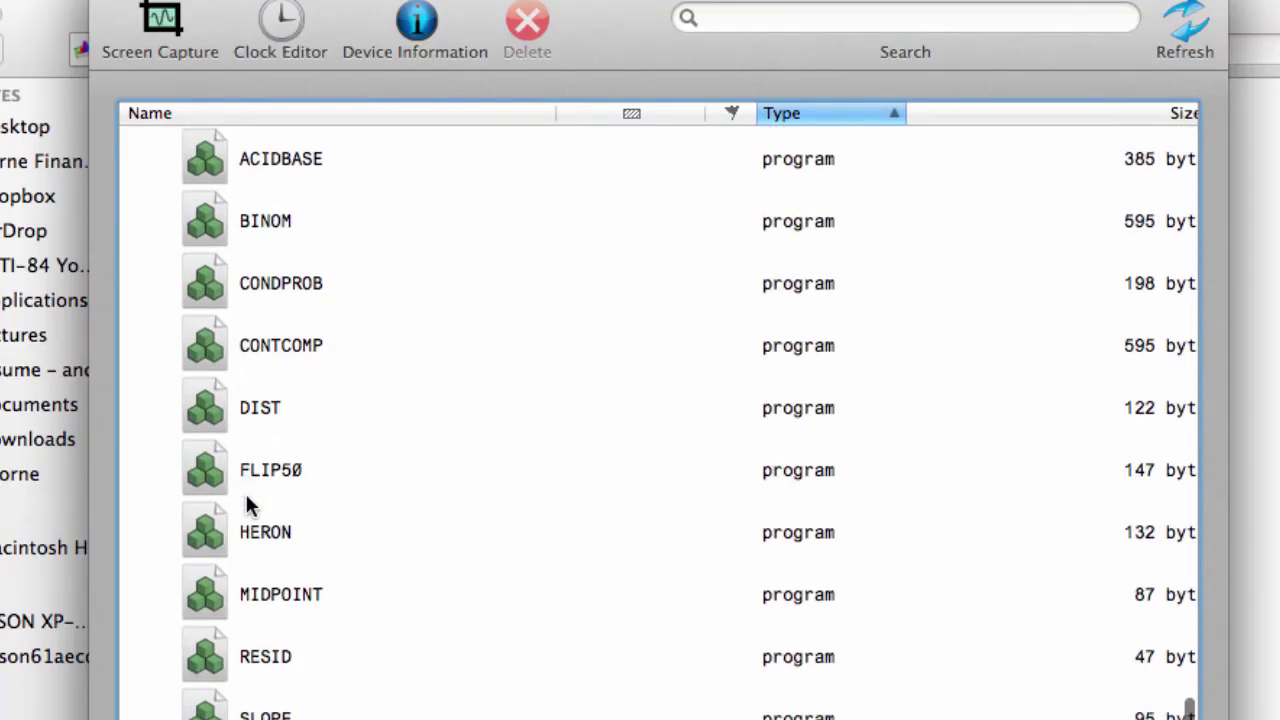
scroll(249, 505, down, 2)
scroll(249, 505, down, 1)
scroll(249, 505, down, 1)
scroll(249, 505, up, 1)
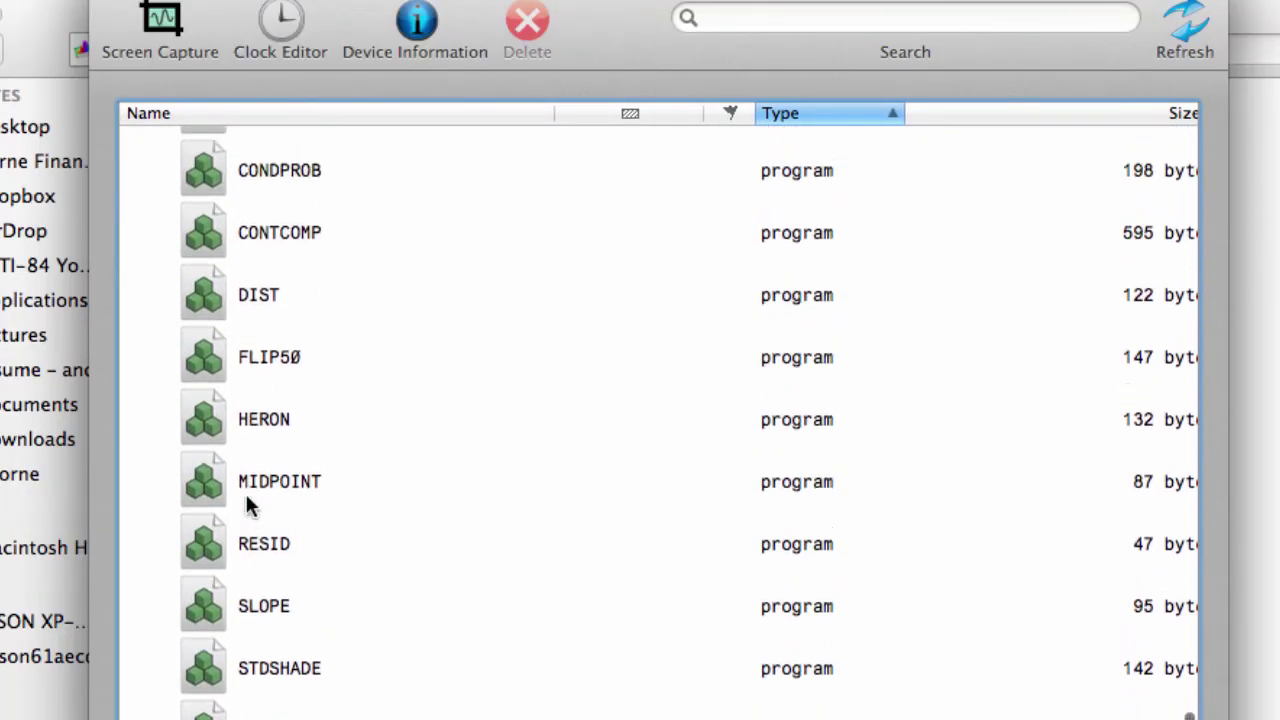
scroll(249, 505, up, 1)
scroll(249, 505, down, 1)
scroll(249, 505, up, 1)
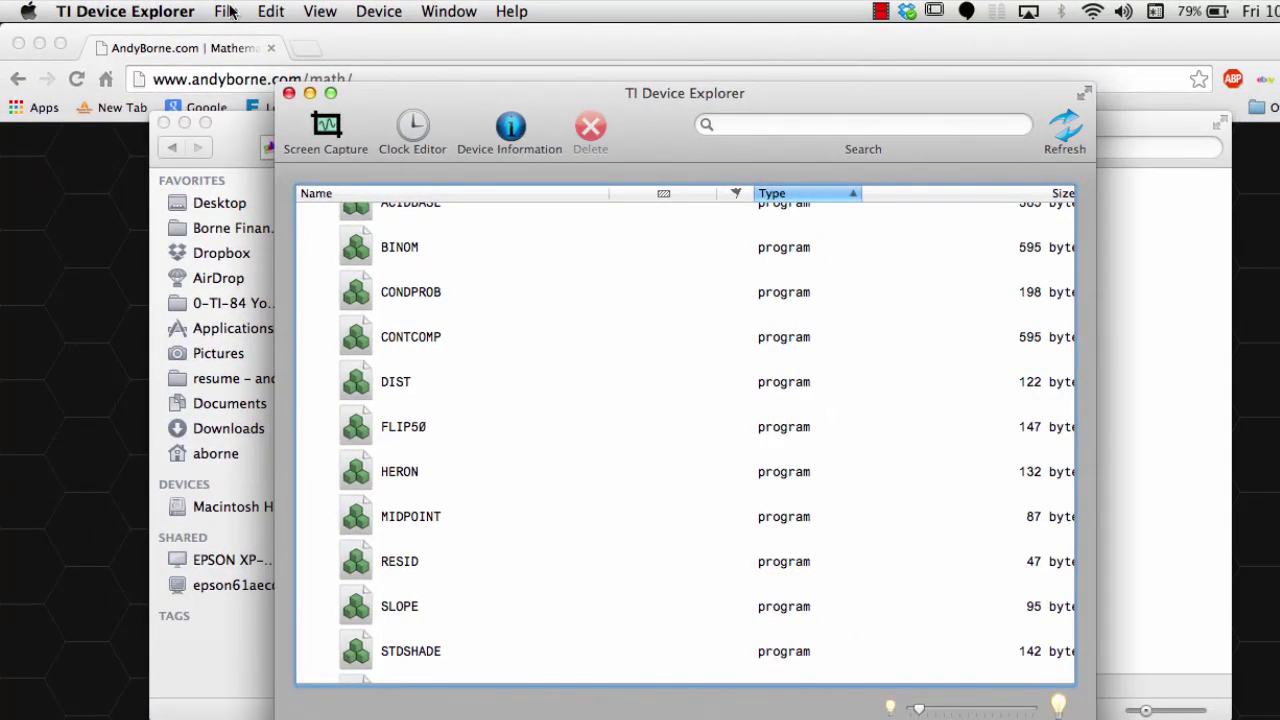
Send QUAD.8xp from Downloads to the TI-84 Plus C via Send File to Selected Devices.
click(227, 12)
mouse_move(360, 206)
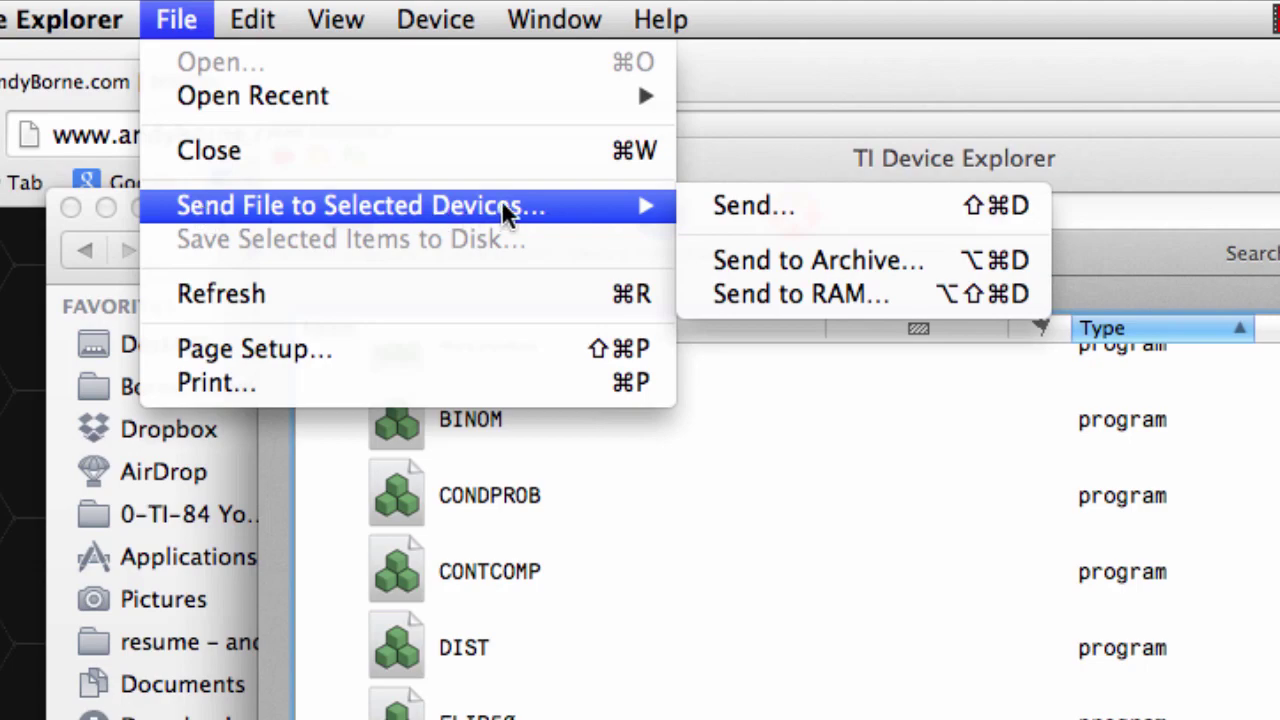
click(763, 208)
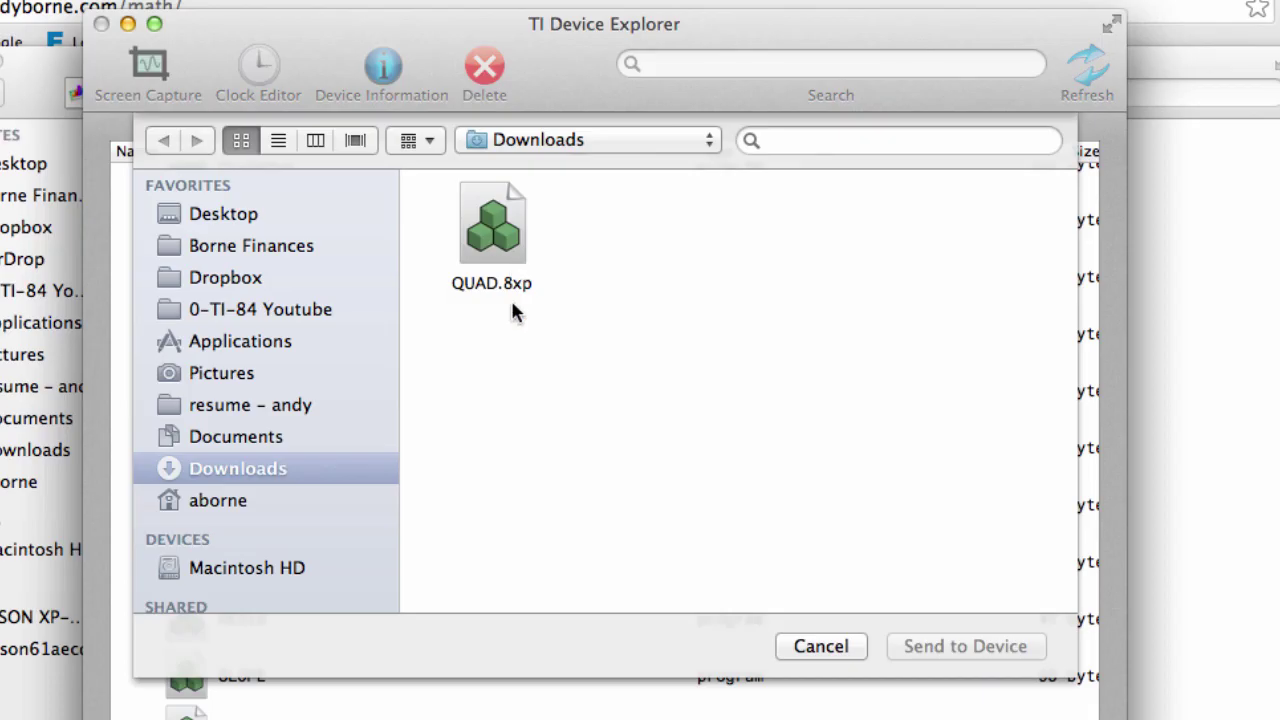
click(504, 245)
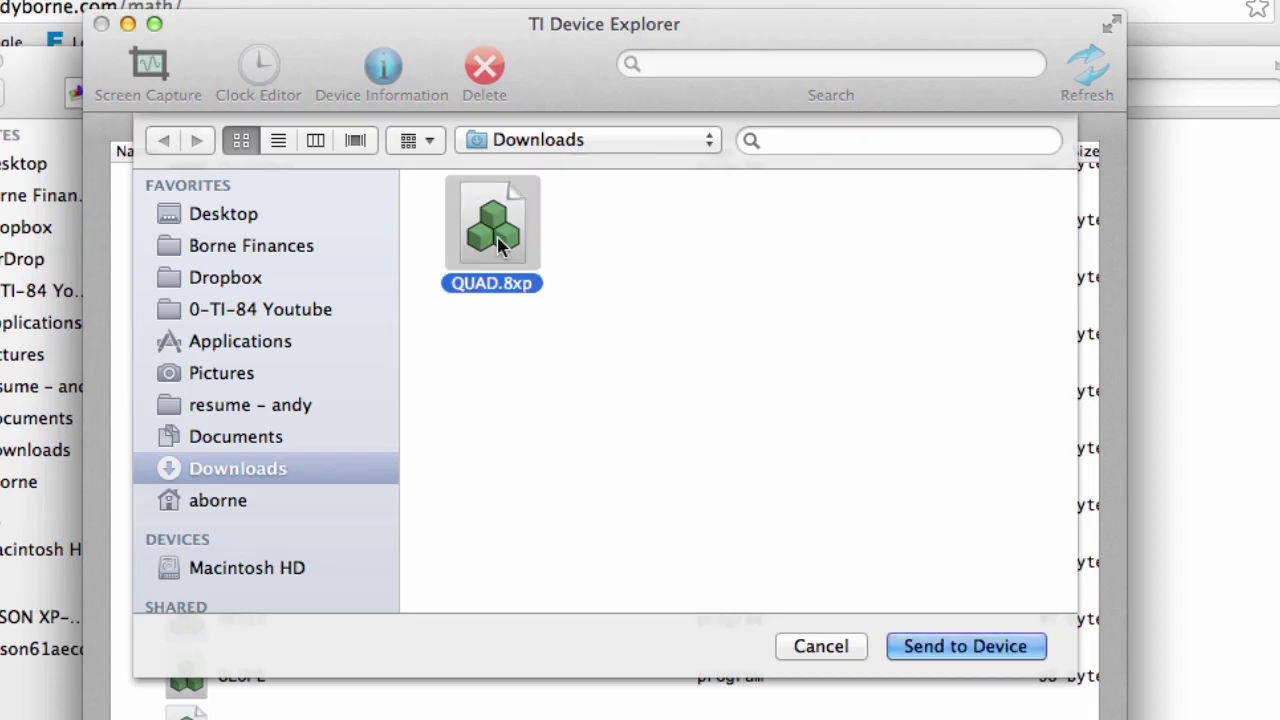
click(969, 648)
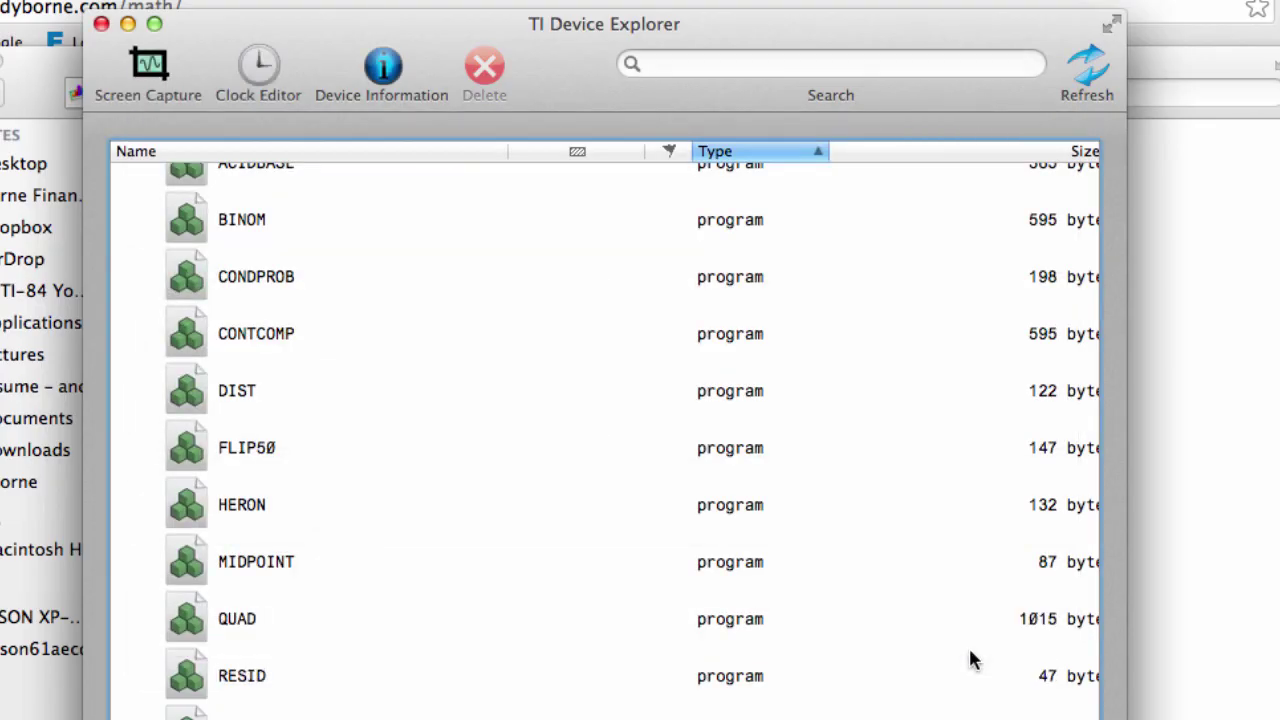
Select the QUAD program in the list to confirm its 1015-byte transfer.
scroll(600, 605, down, 3)
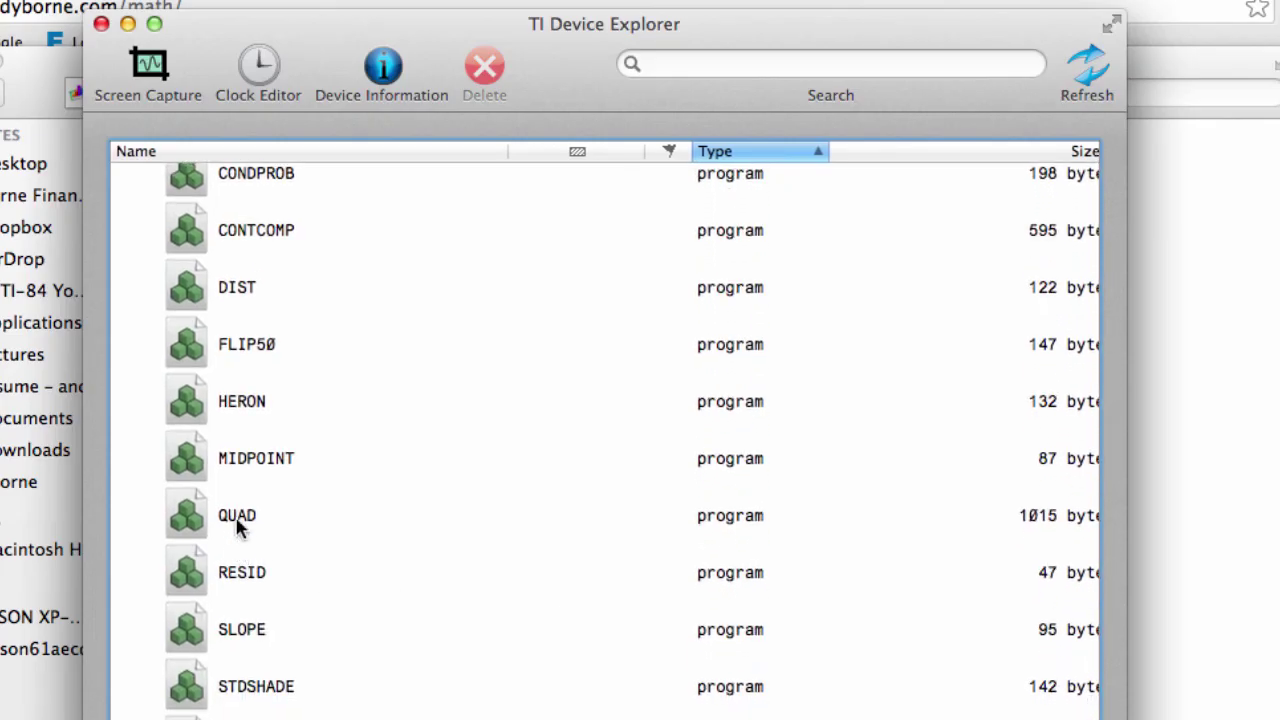
click(237, 520)
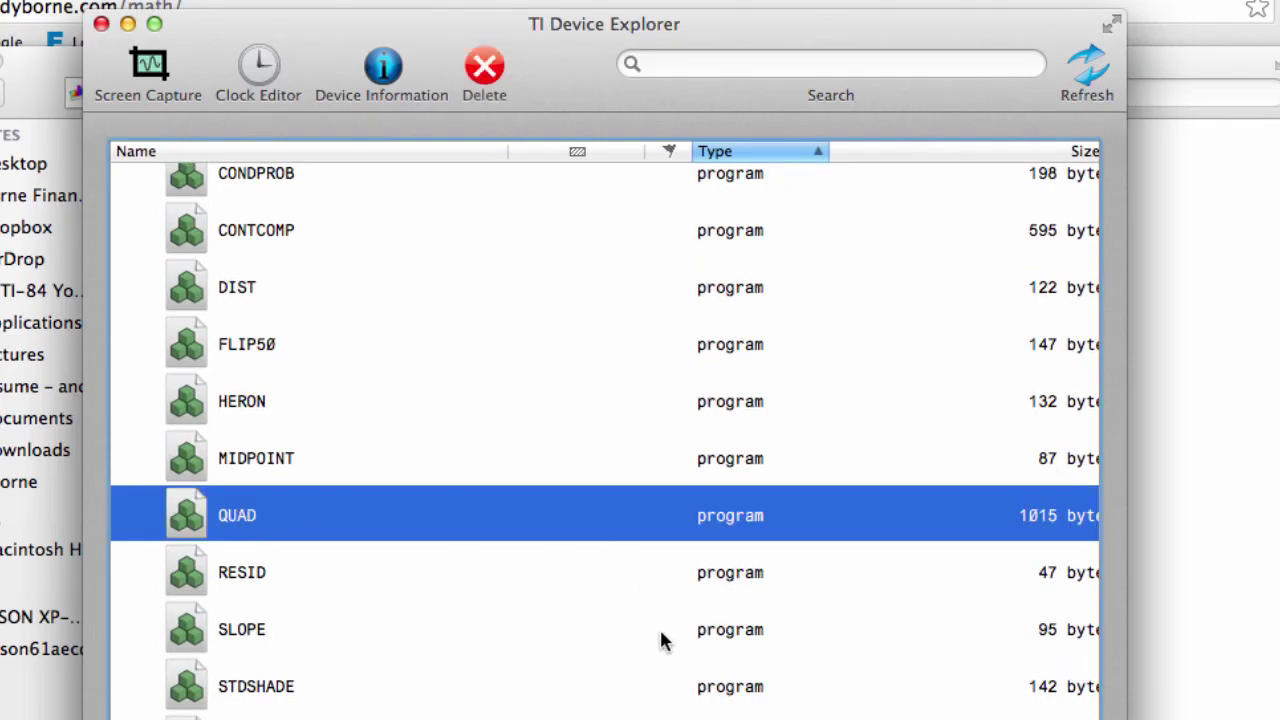